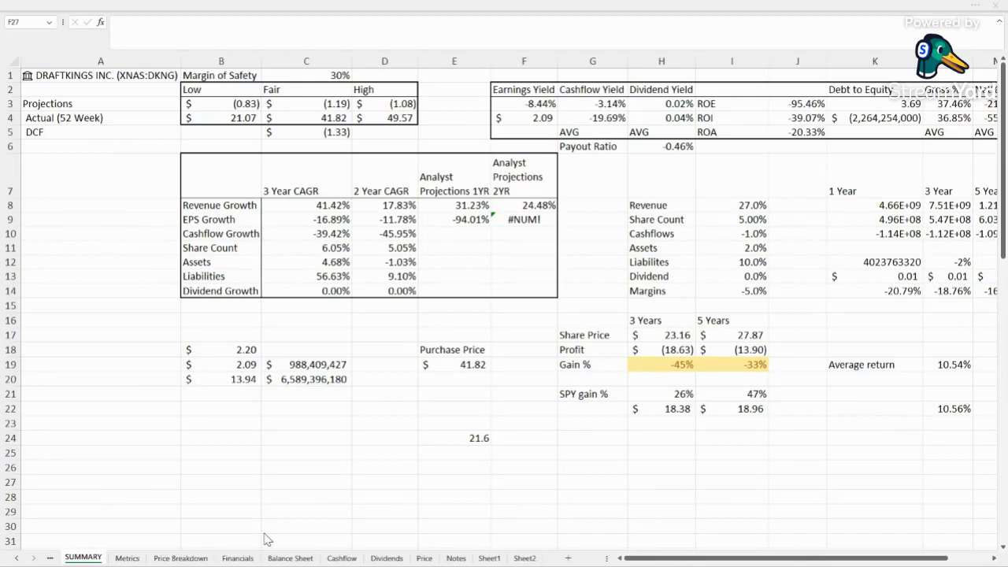
Review the Earnings Yield, $2.09, current price 41.82 and Cashflow Yield formulas on SUMMARY.
{"action": "left_click", "coordinate": [239, 559]}
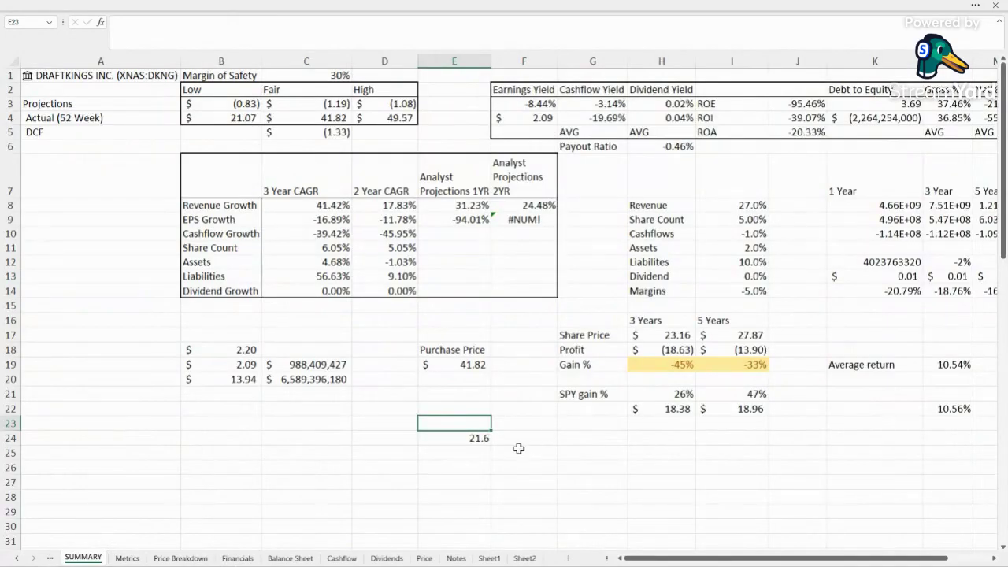
{"action": "left_click", "coordinate": [518, 449]}
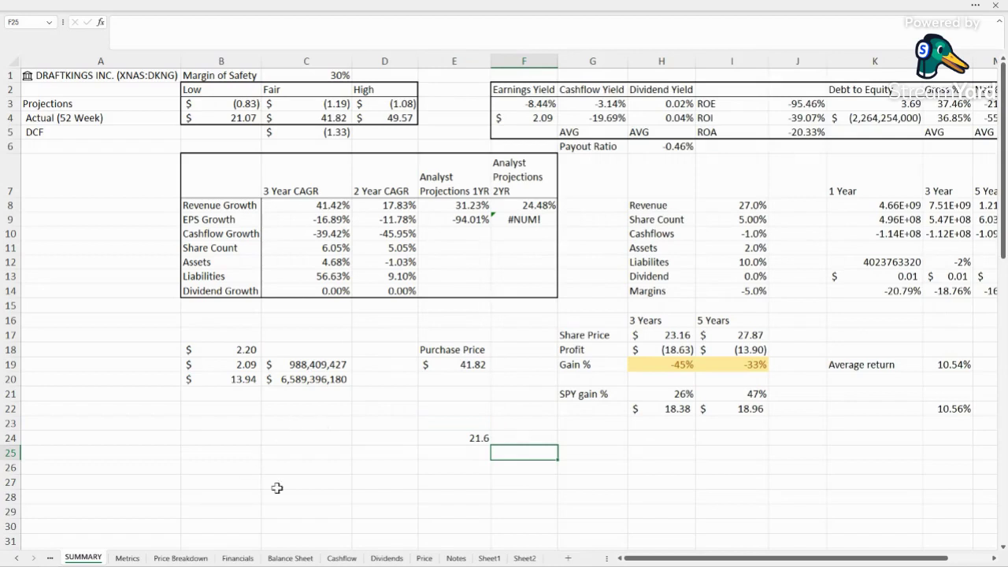
{"action": "left_click", "coordinate": [533, 105]}
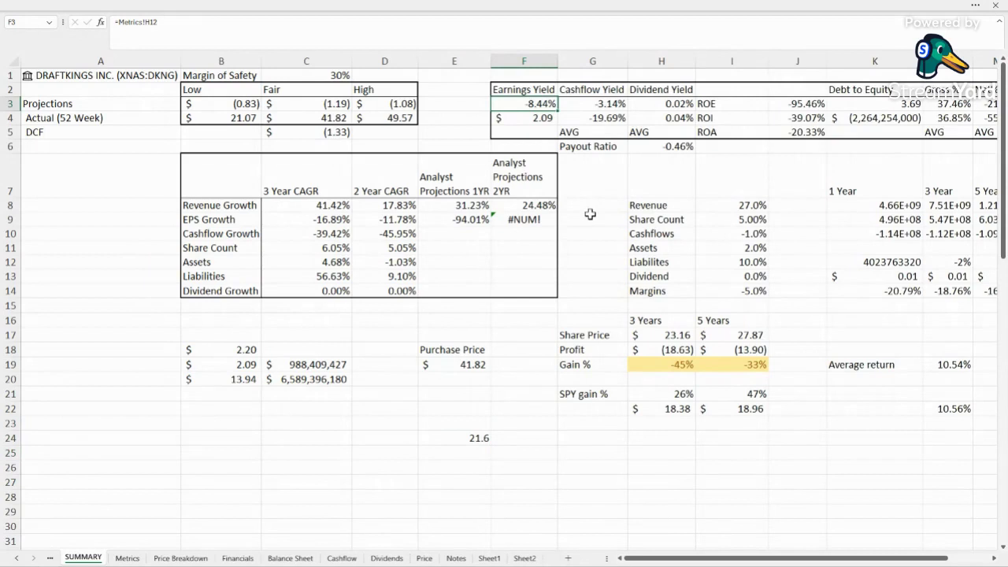
{"action": "left_click", "coordinate": [523, 118]}
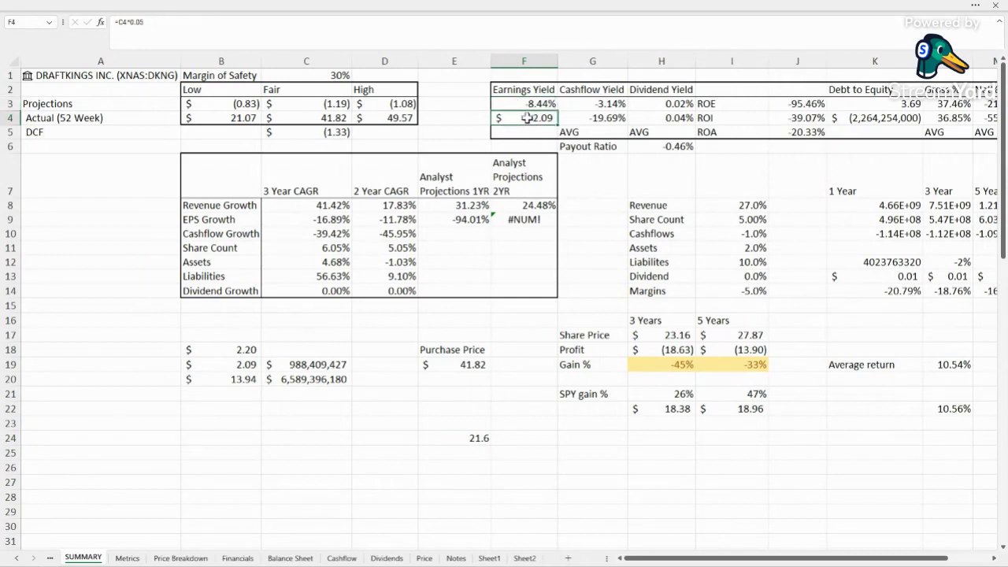
{"action": "left_click", "coordinate": [318, 118]}
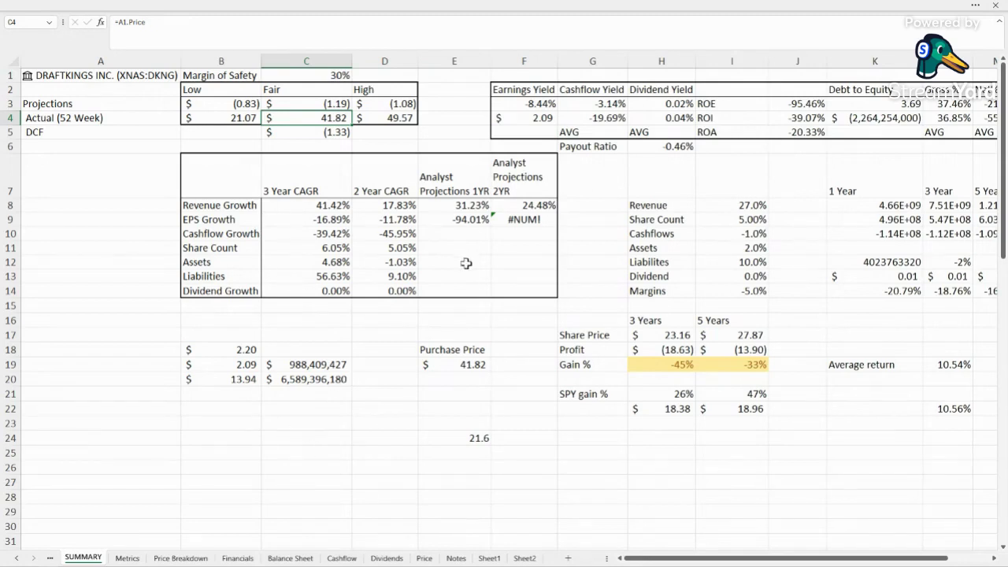
{"action": "key", "text": "Up"}
{"action": "key", "text": "Right"}
{"action": "key", "text": "Right"}
{"action": "key", "text": "Right"}
{"action": "key", "text": "Right"}
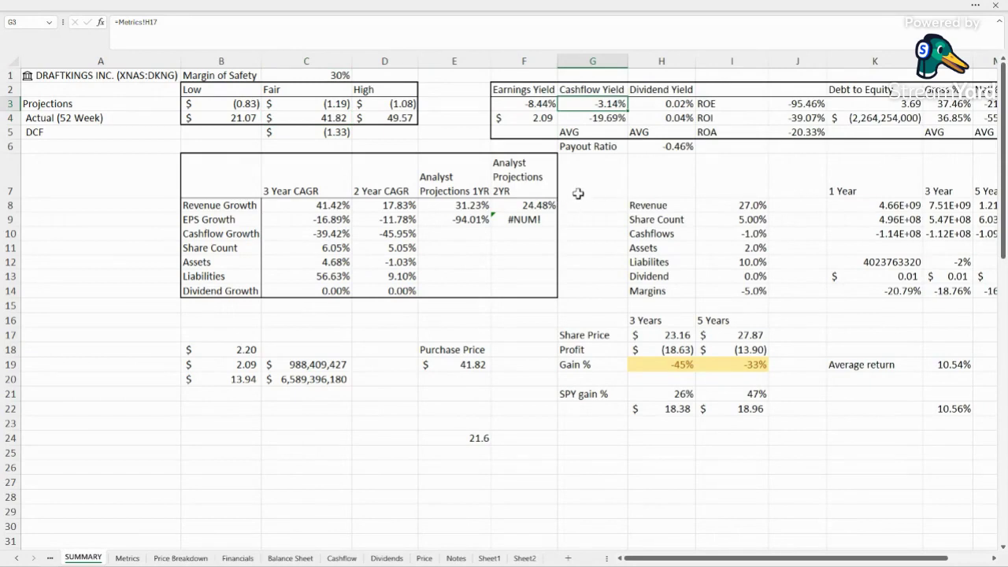
{"action": "key", "text": "Down"}
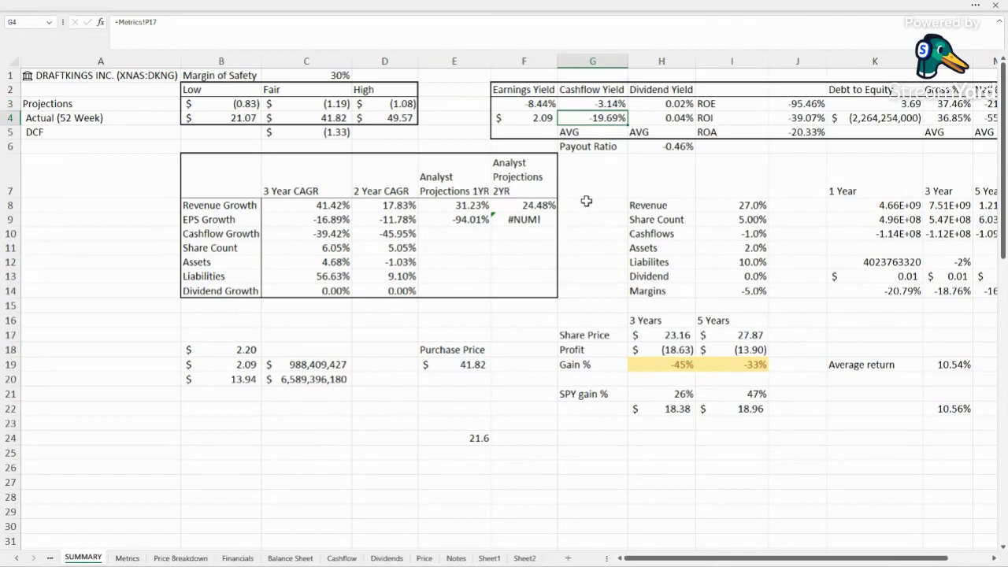
Set the Cashflows growth assumption in I10 to -12%.
{"action": "scroll", "coordinate": [742, 234], "scroll_direction": "right", "scroll_amount": 1}
{"action": "left_click", "coordinate": [662, 233]}
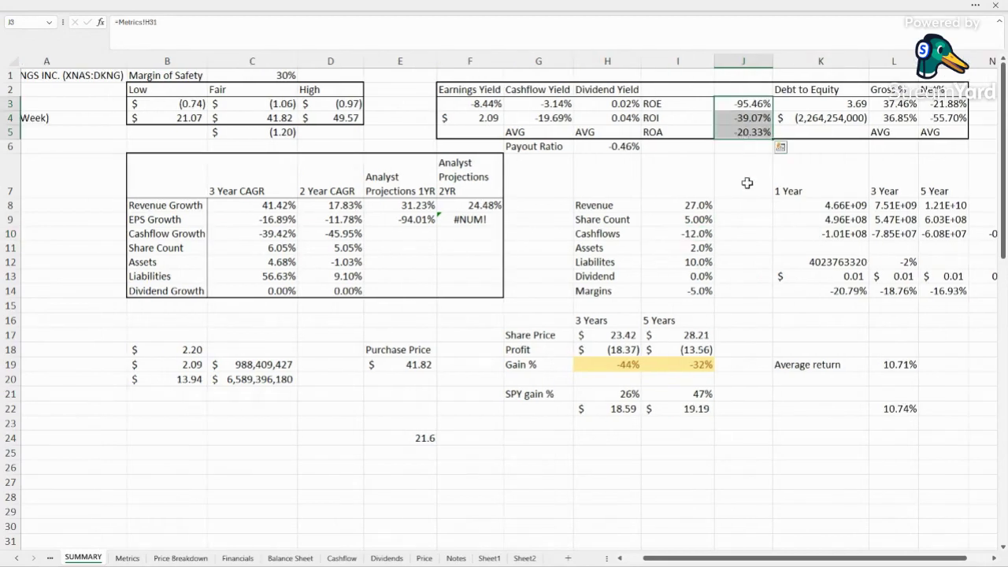
{"action": "left_click", "coordinate": [744, 175]}
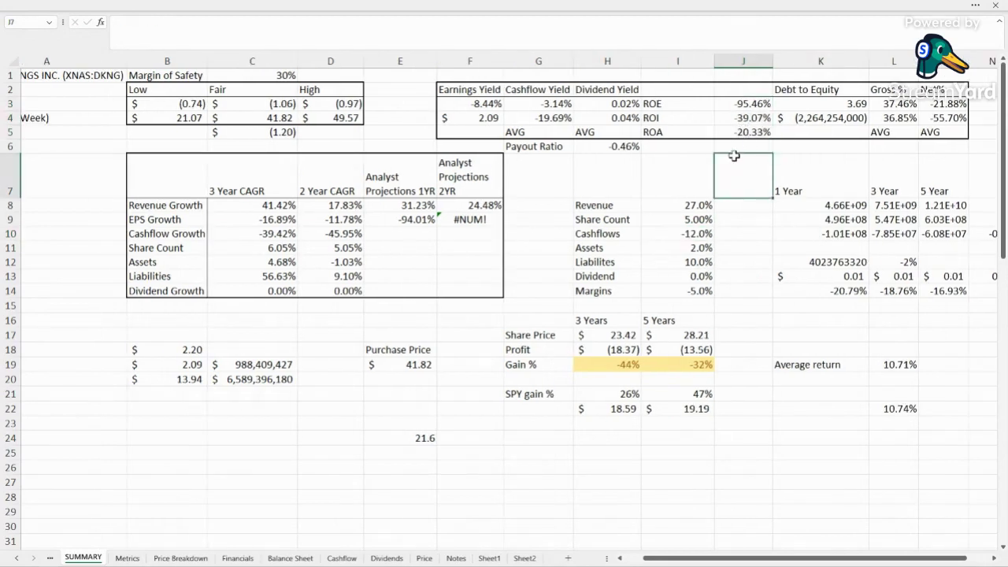
{"action": "key", "text": "ctrl+y"}
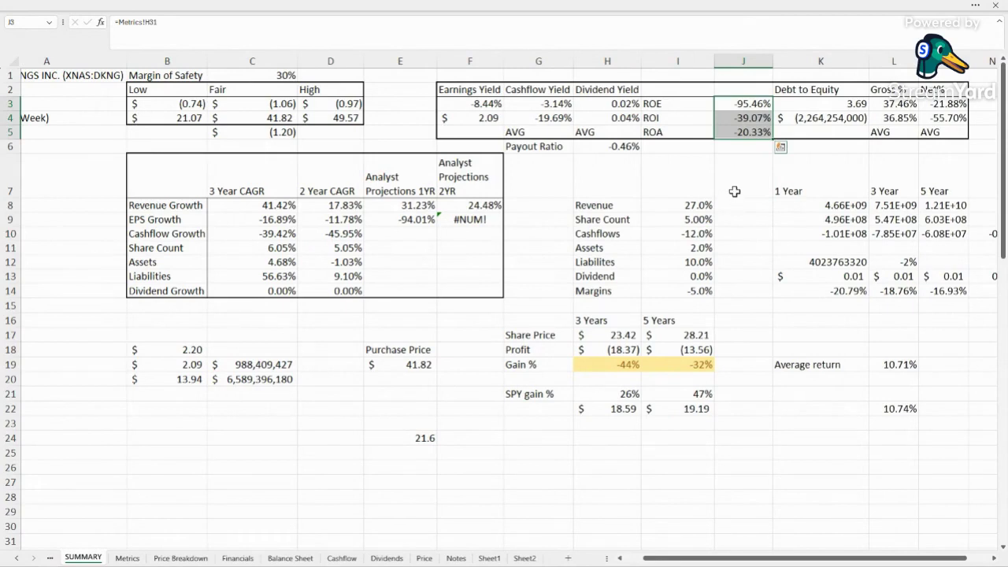
Inspect the Debt to Equity, Gross % and ratio formulas in K3, K4, L3, M3 and M4.
{"action": "left_click", "coordinate": [825, 102]}
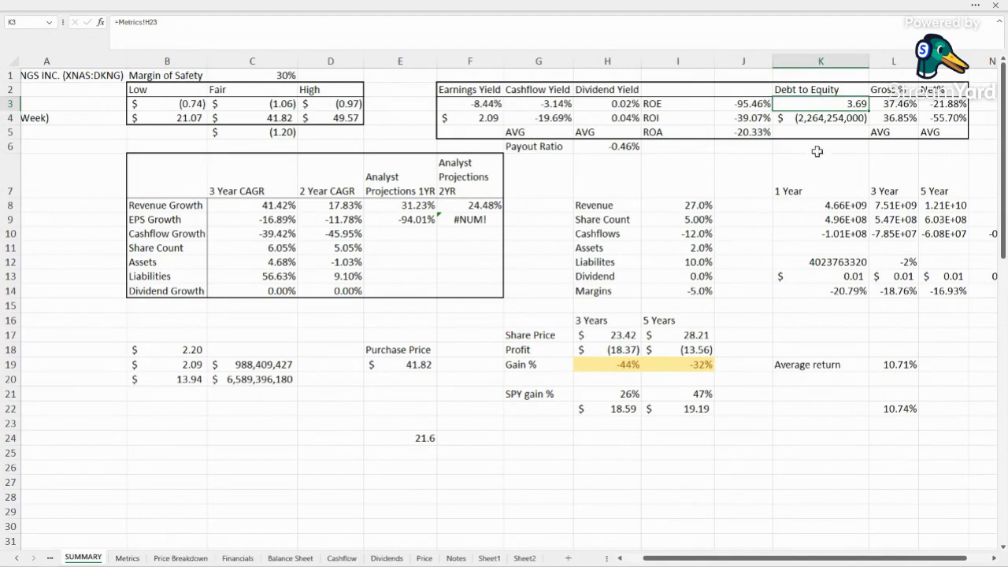
{"action": "left_click", "coordinate": [829, 118]}
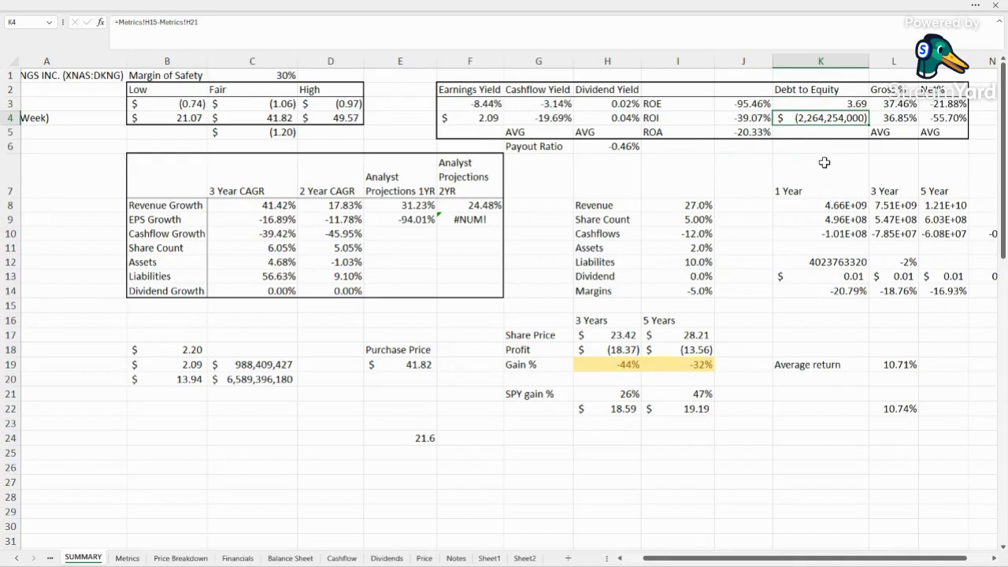
{"action": "left_click", "coordinate": [902, 104]}
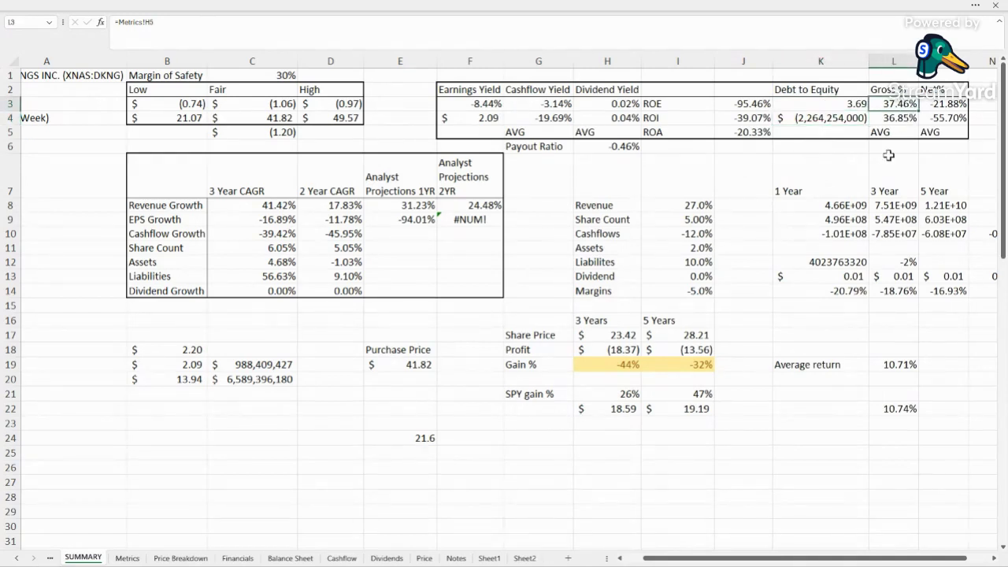
{"action": "left_click", "coordinate": [952, 108]}
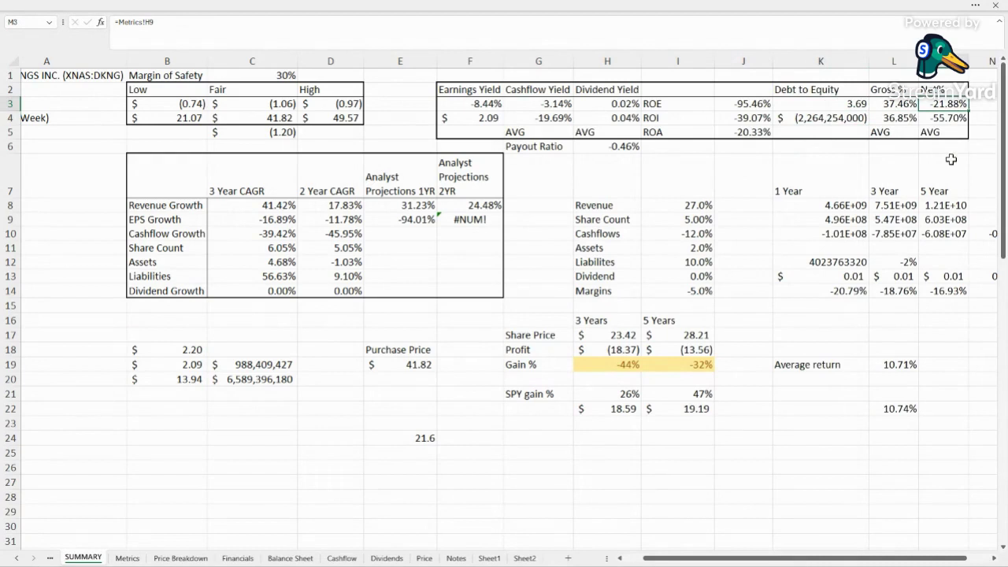
{"action": "left_click", "coordinate": [934, 118]}
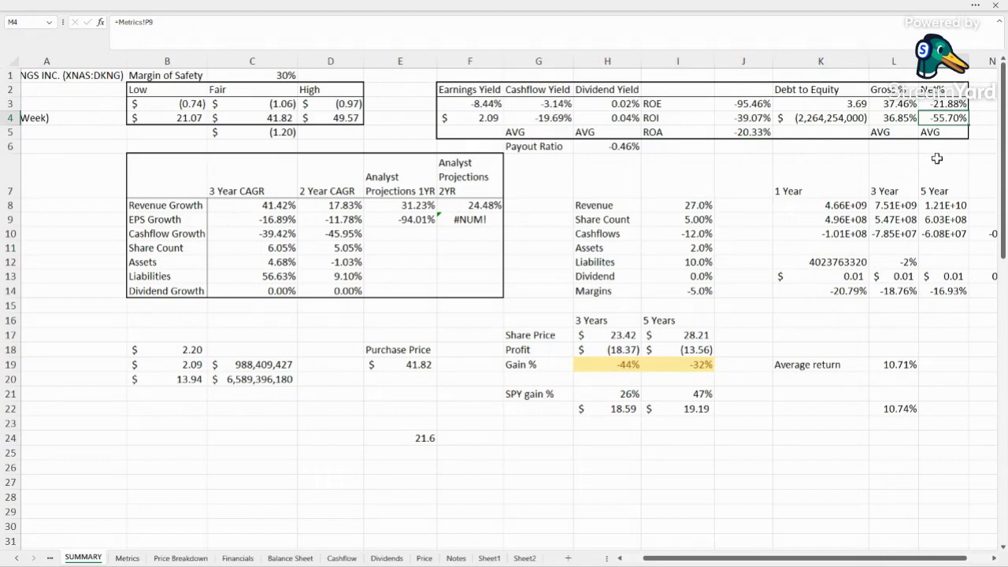
{"action": "left_click", "coordinate": [562, 224]}
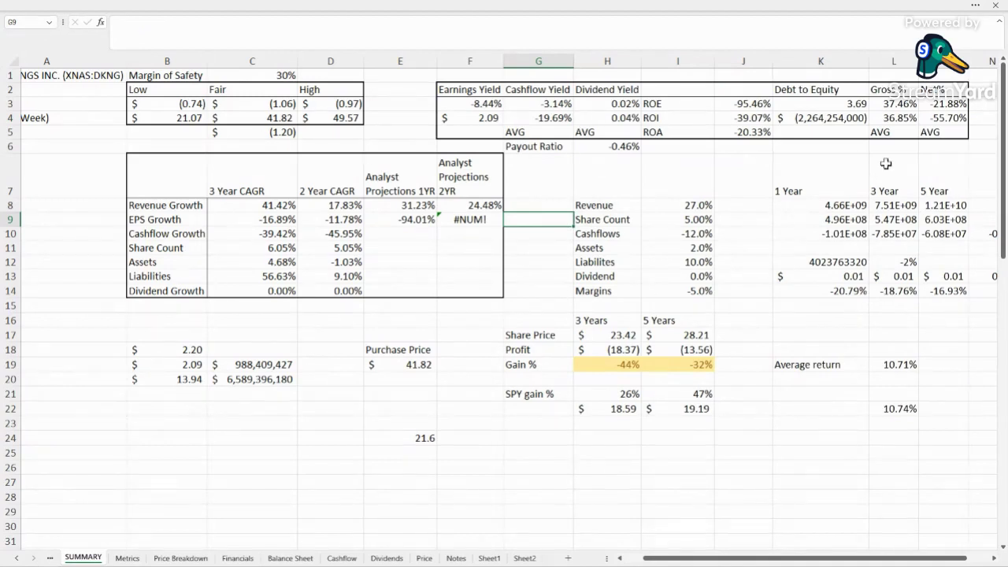
{"action": "left_click", "coordinate": [263, 102]}
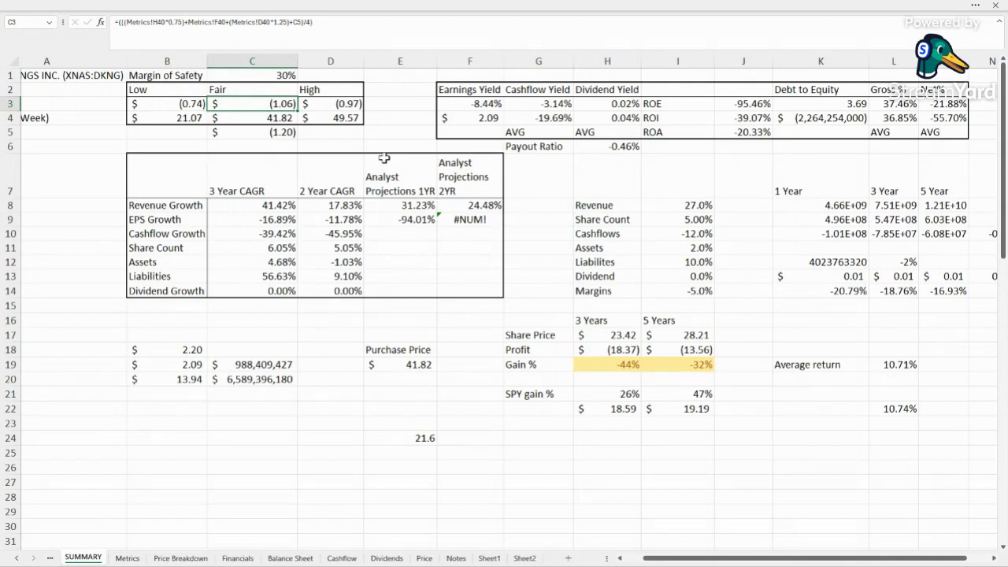
{"action": "left_click", "coordinate": [592, 202]}
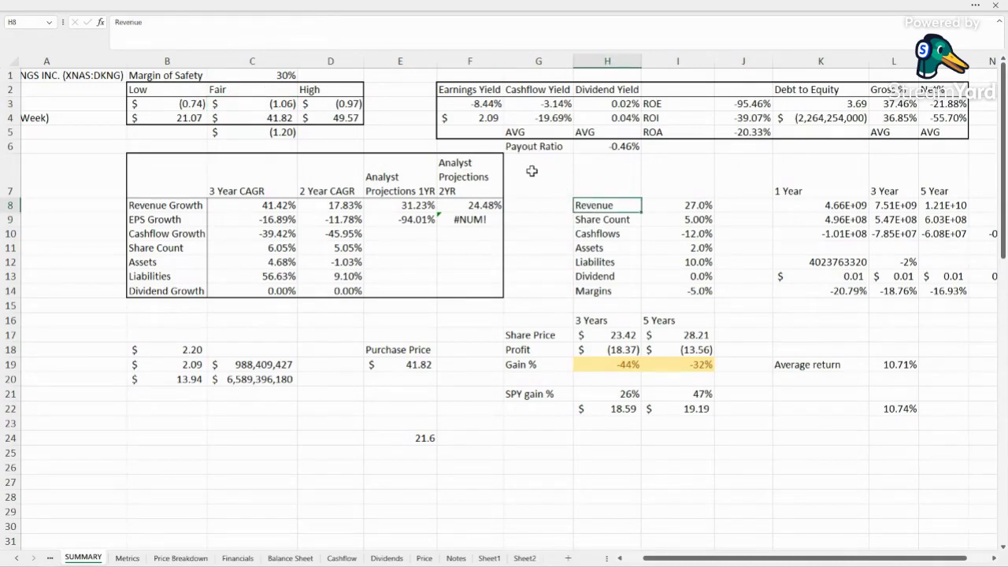
{"action": "left_click", "coordinate": [535, 172]}
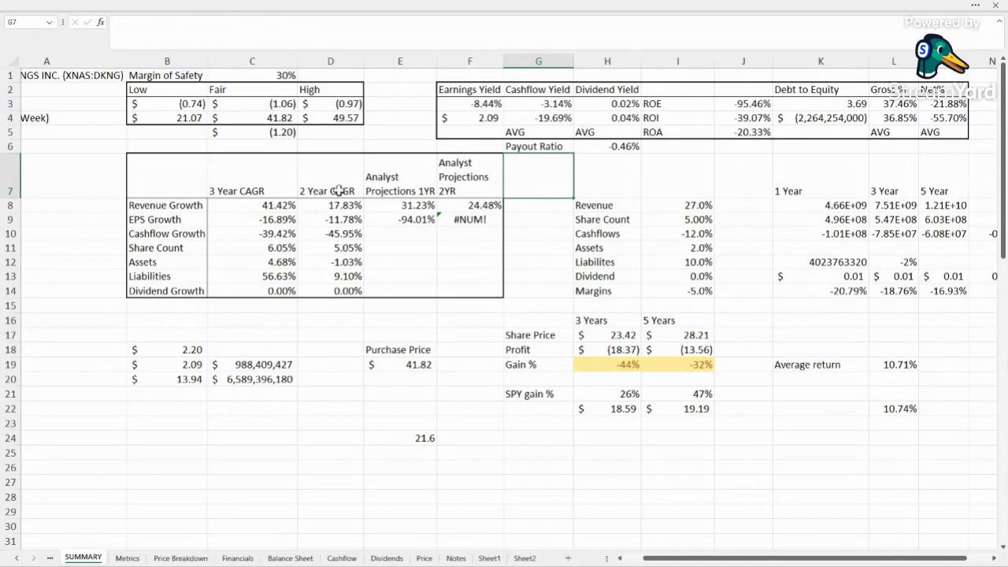
{"action": "left_click_drag", "start_coordinate": [409, 204], "coordinate": [476, 205]}
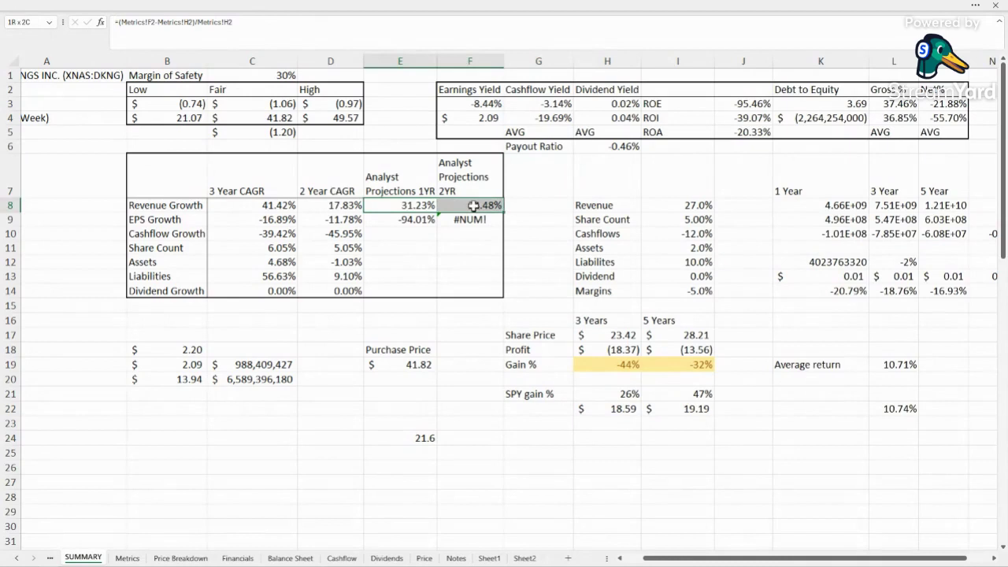
{"action": "left_click", "coordinate": [669, 206]}
{"action": "left_click", "coordinate": [490, 207]}
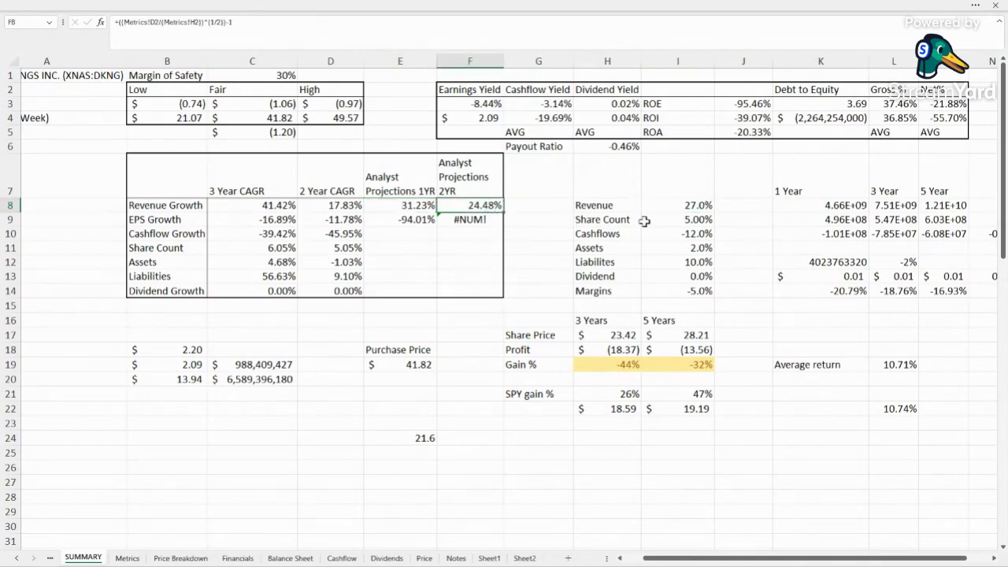
{"action": "left_click", "coordinate": [682, 205]}
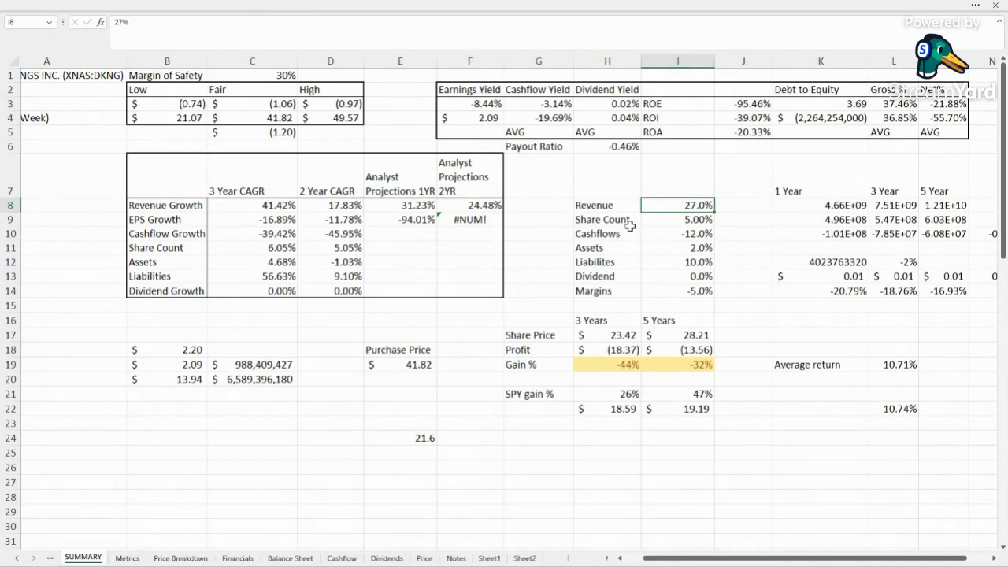
{"action": "left_click", "coordinate": [695, 219]}
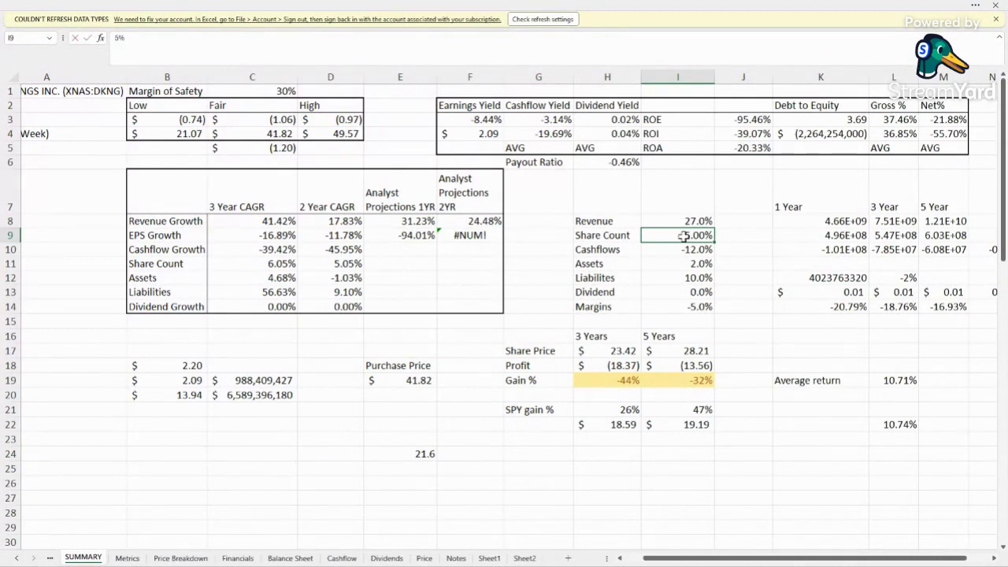
{"action": "double_click", "coordinate": [684, 235]}
{"action": "key", "text": "BackSpace"}
{"action": "type", "text": "4"}
{"action": "key", "text": "Return"}
{"action": "key", "text": "Return"}
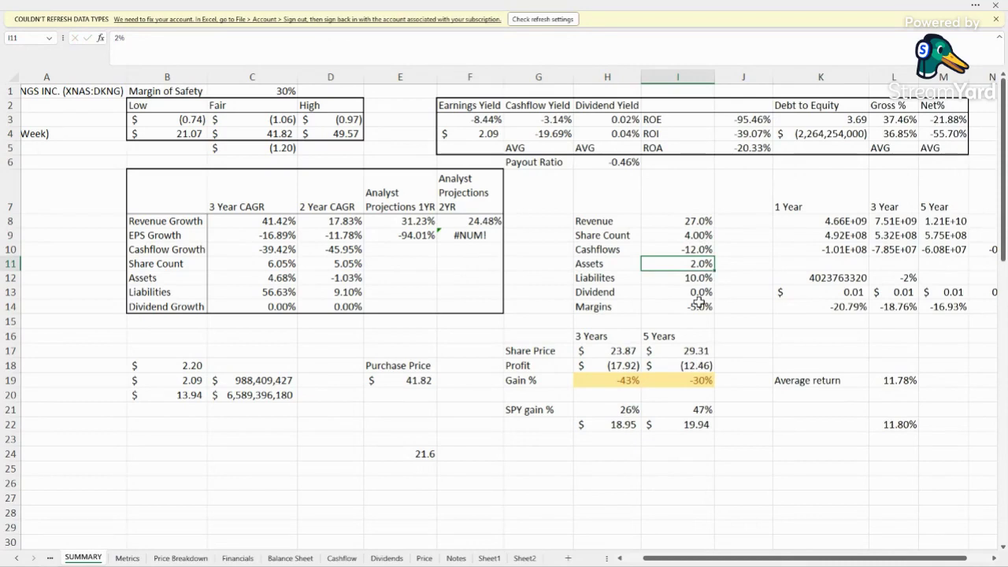
{"action": "left_click_drag", "start_coordinate": [682, 277], "coordinate": [682, 268]}
{"action": "left_click_drag", "start_coordinate": [276, 293], "coordinate": [314, 296]}
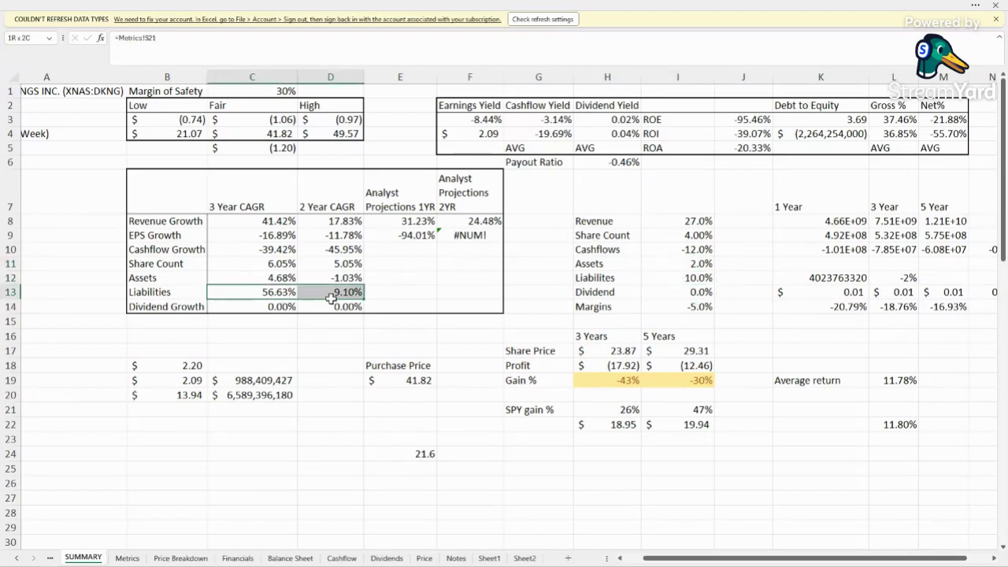
{"action": "left_click", "coordinate": [288, 277]}
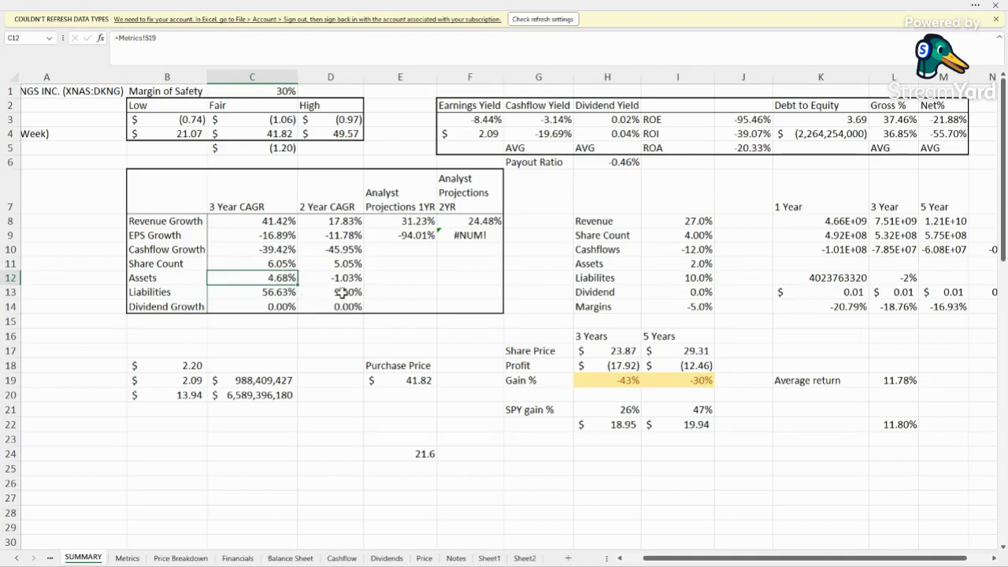
{"action": "left_click", "coordinate": [694, 279]}
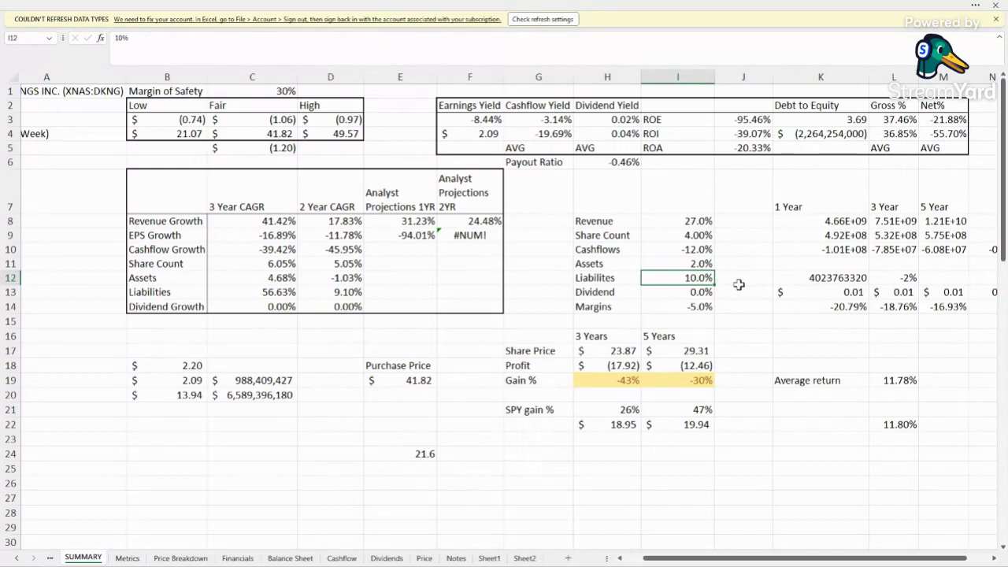
{"action": "key", "text": "Up"}
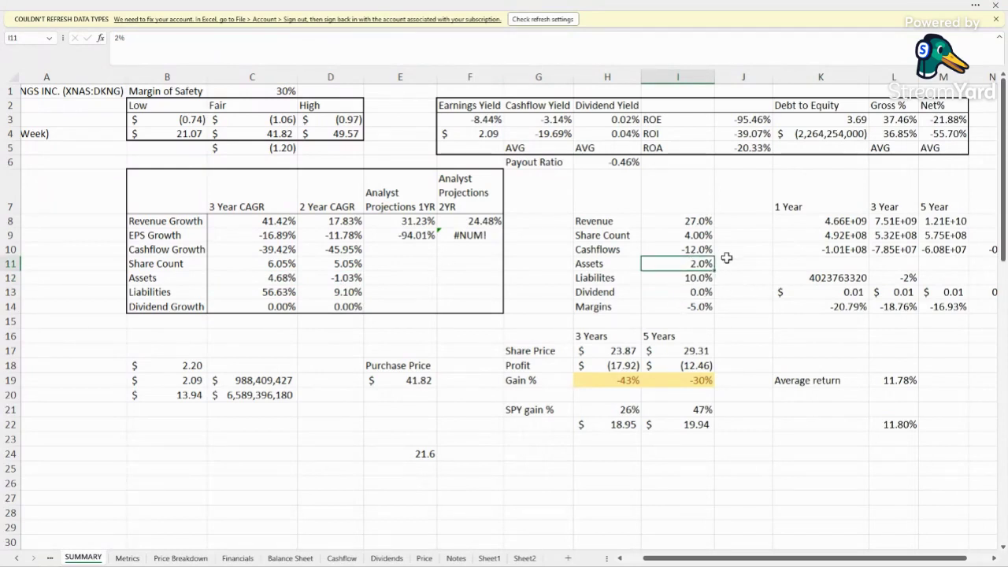
{"action": "left_click", "coordinate": [684, 276]}
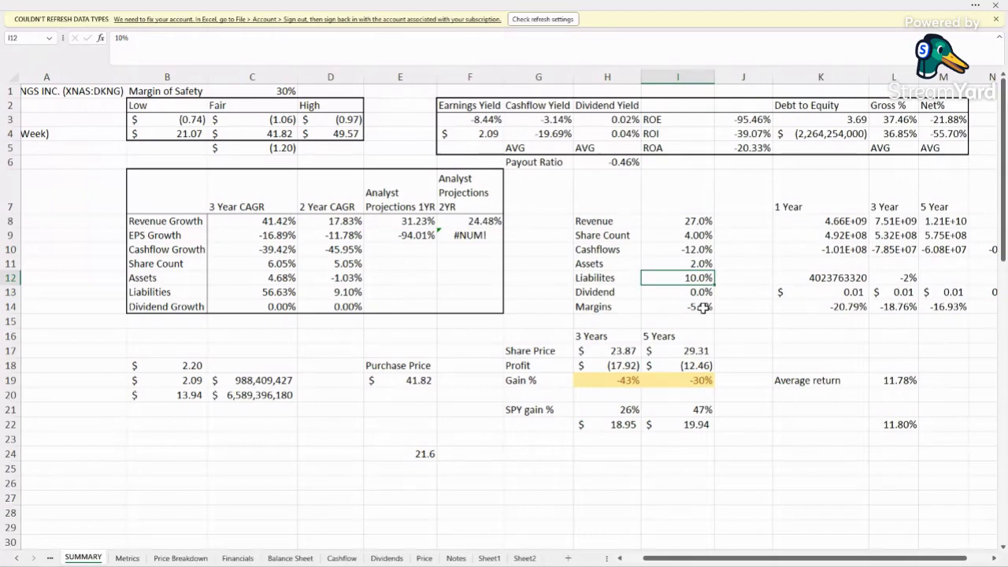
{"action": "left_click", "coordinate": [703, 308]}
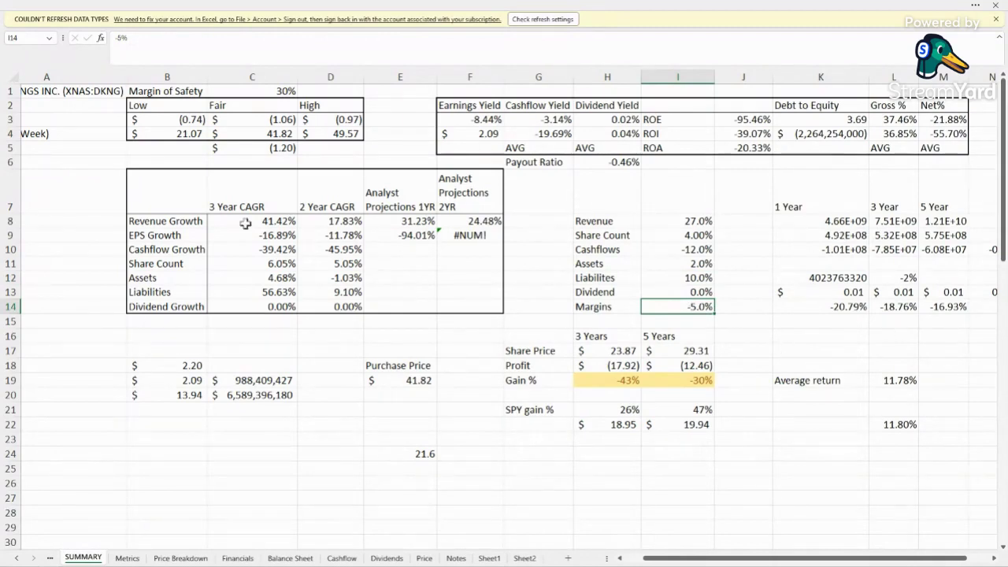
{"action": "left_click", "coordinate": [615, 352]}
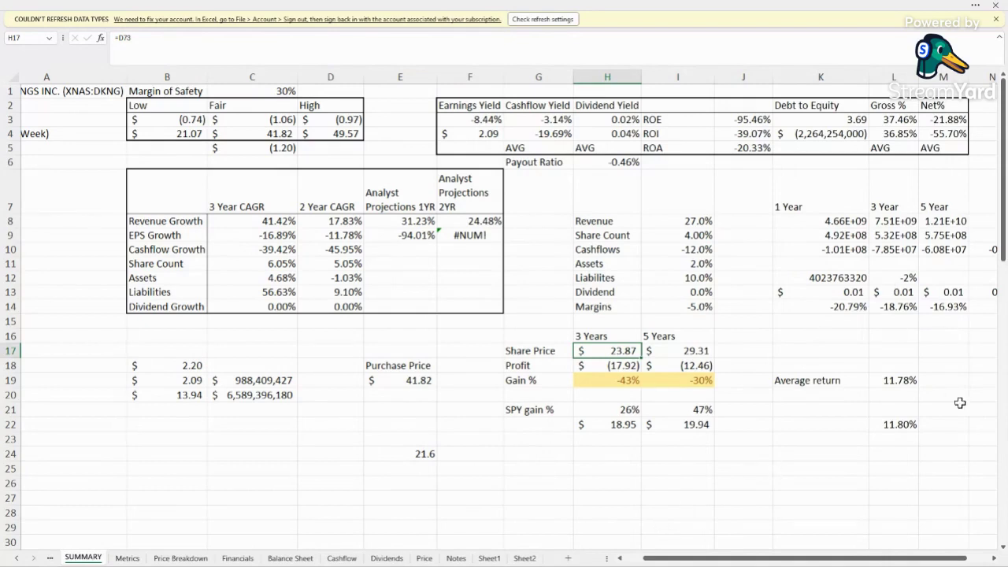
{"action": "left_click", "coordinate": [904, 379]}
{"action": "left_click", "coordinate": [894, 361]}
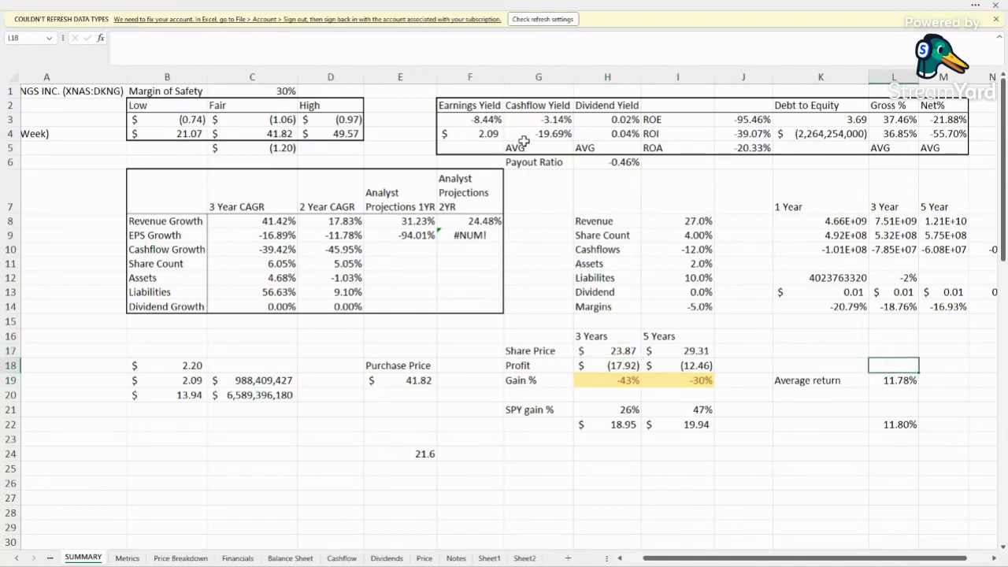
{"action": "left_click", "coordinate": [488, 118]}
{"action": "left_click_drag", "start_coordinate": [501, 118], "coordinate": [606, 117]}
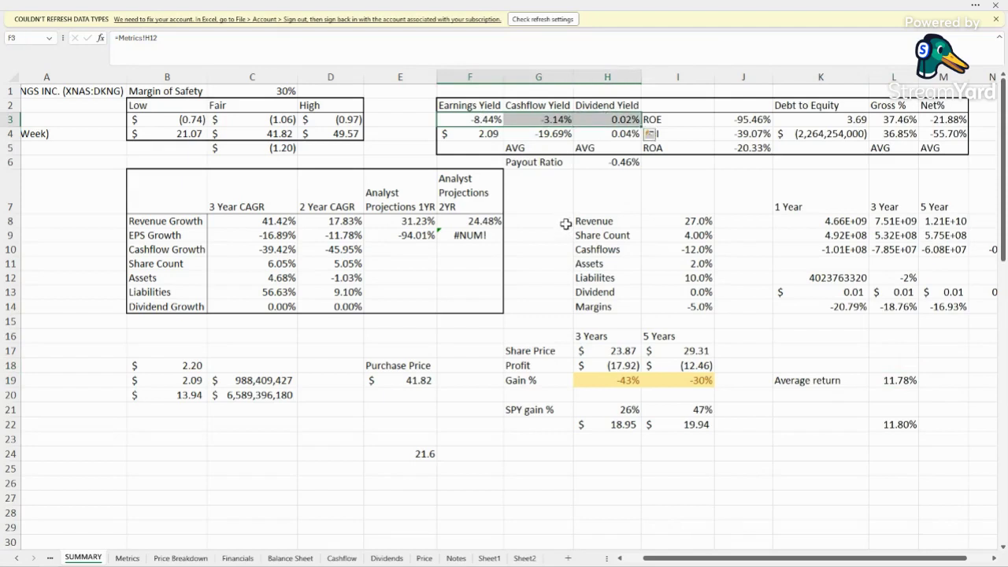
{"action": "left_click", "coordinate": [738, 189]}
{"action": "left_click_drag", "start_coordinate": [472, 118], "coordinate": [544, 128]}
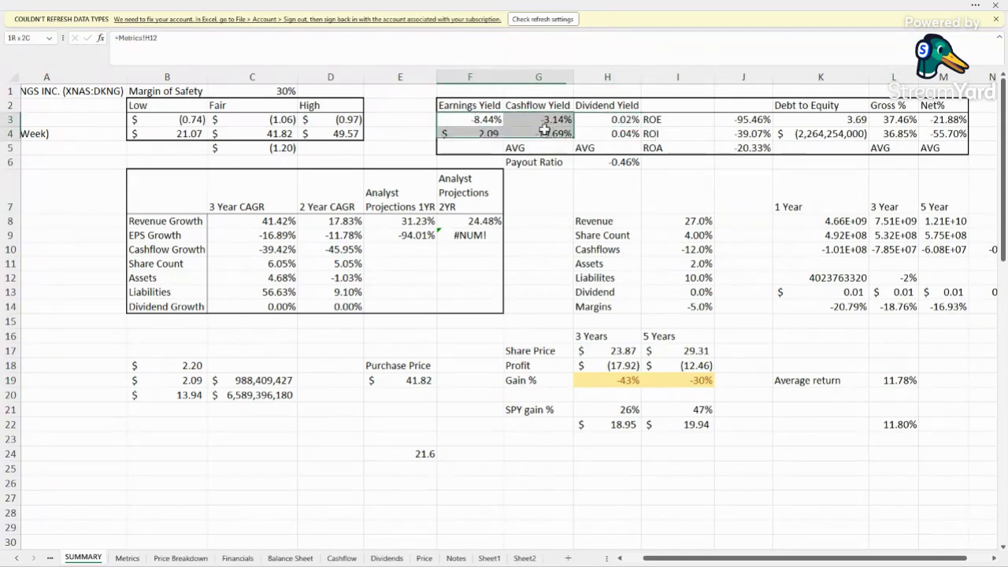
{"action": "left_click", "coordinate": [490, 118]}
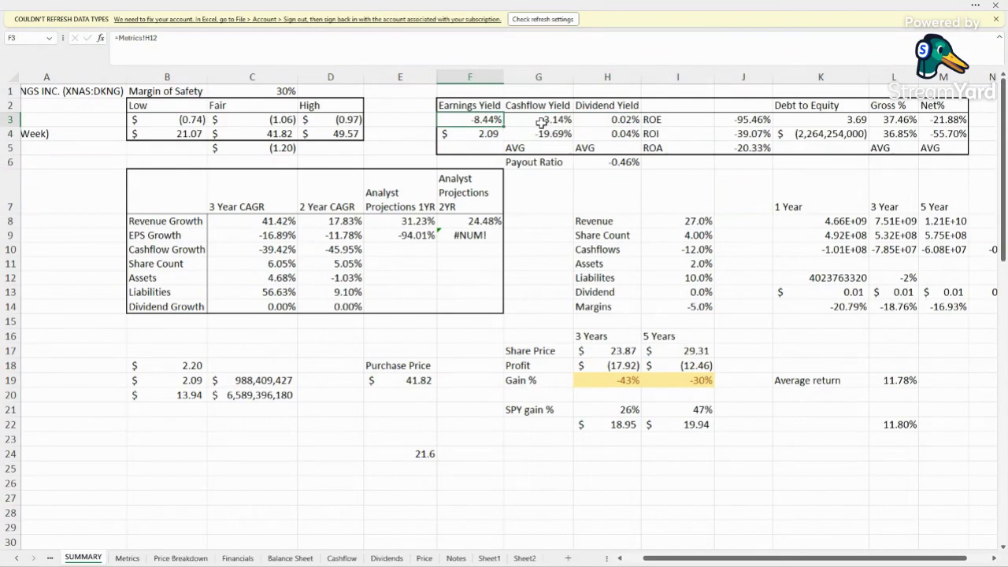
{"action": "left_click", "coordinate": [539, 119]}
{"action": "left_click", "coordinate": [840, 119]}
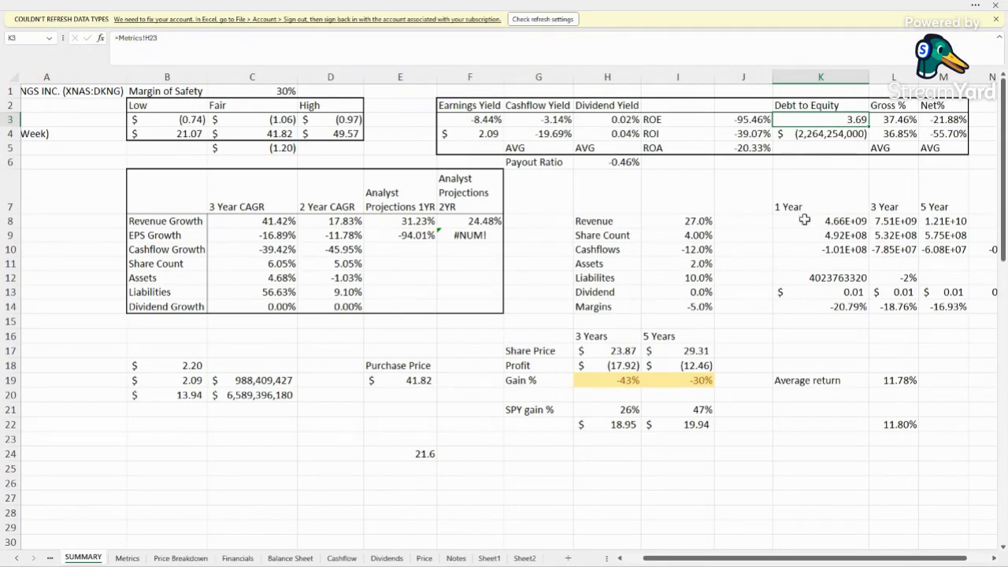
{"action": "left_click", "coordinate": [761, 304]}
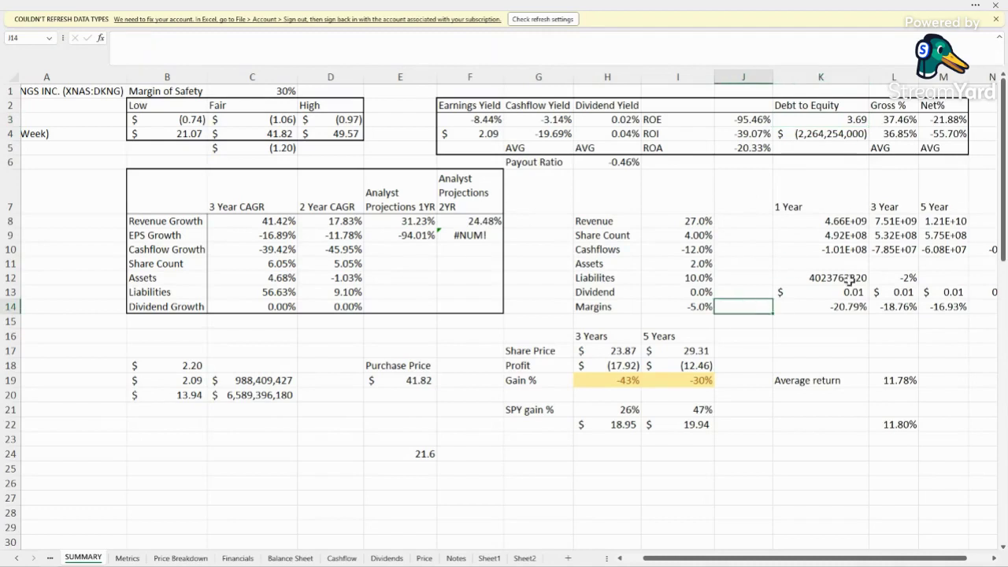
{"action": "left_click", "coordinate": [852, 507]}
{"action": "left_click", "coordinate": [693, 450]}
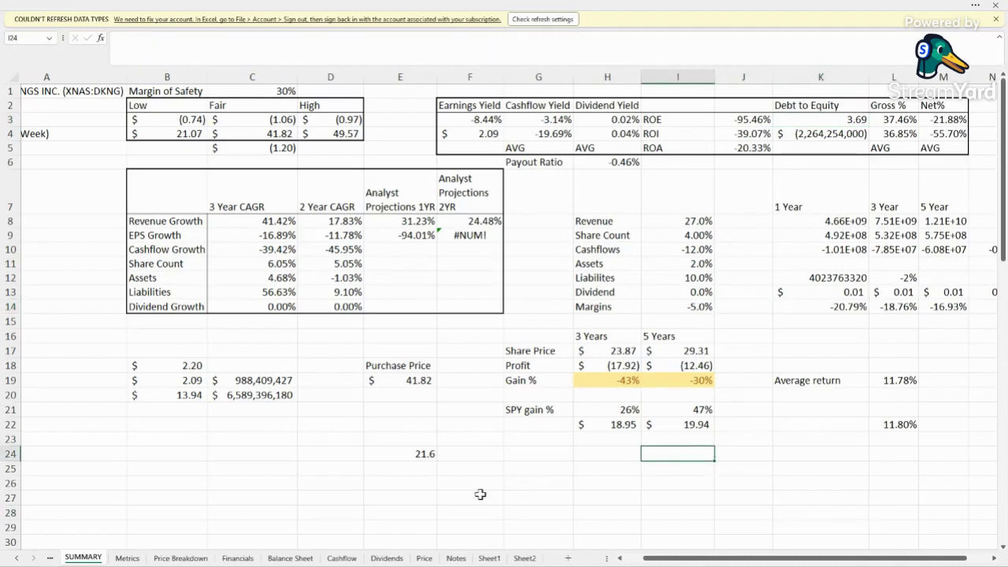
Switch to the Price sheet and scroll to view its line chart of yearly DraftKings values.
{"action": "left_click", "coordinate": [421, 558]}
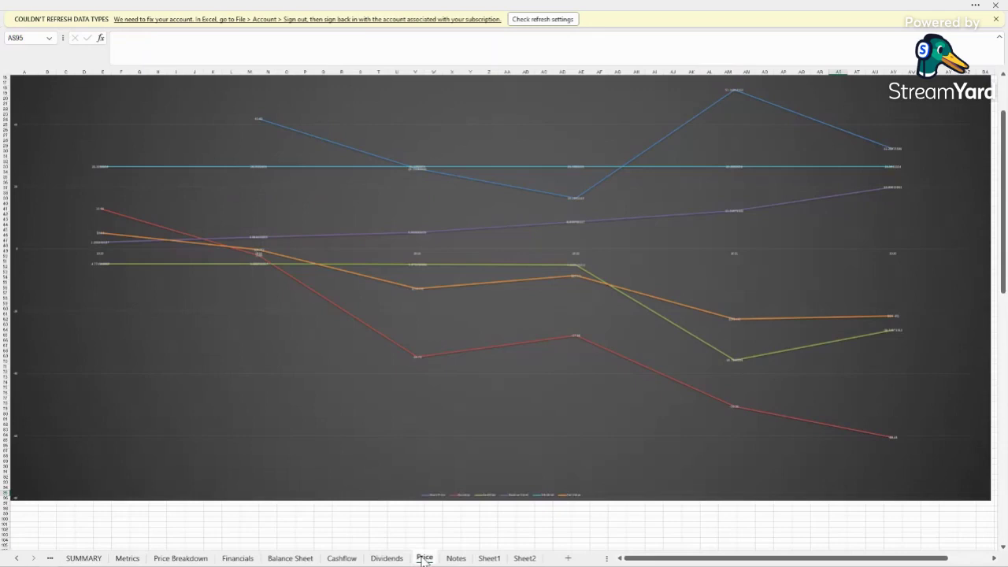
{"action": "scroll", "coordinate": [598, 386], "scroll_direction": "up", "scroll_amount": 2}
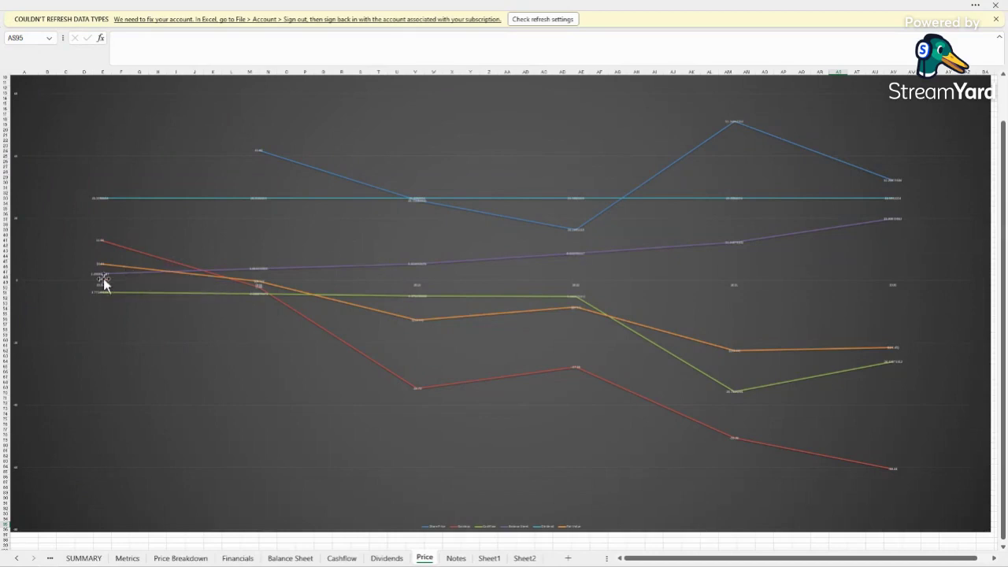
{"action": "mouse_move", "coordinate": [120, 279]}
{"action": "left_click", "coordinate": [648, 543]}
{"action": "scroll", "coordinate": [669, 540], "scroll_direction": "up", "scroll_amount": 3}
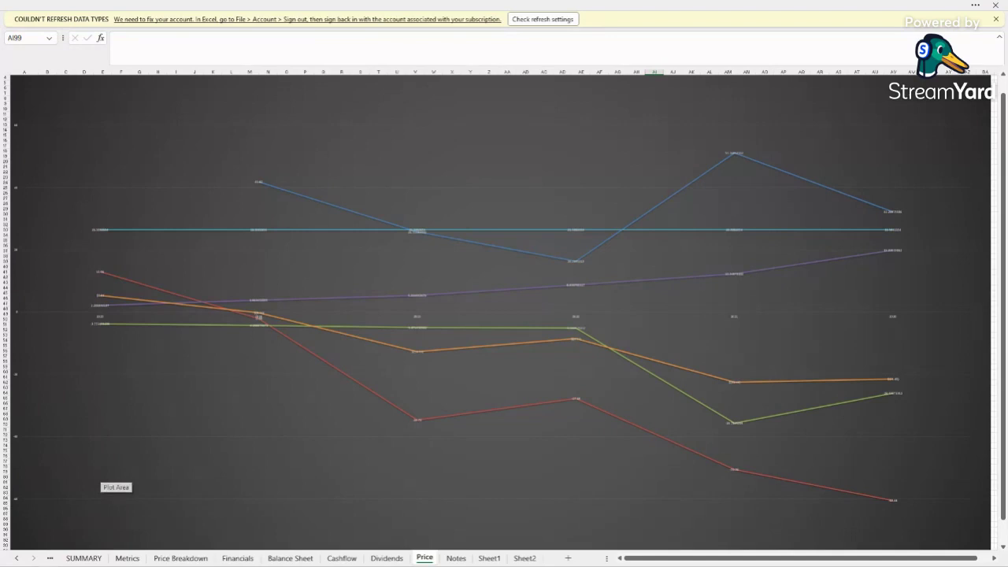
Return to SUMMARY and inspect the 3-year share price, Fair low and Fair 41.82 formulas.
{"action": "left_click", "coordinate": [85, 557]}
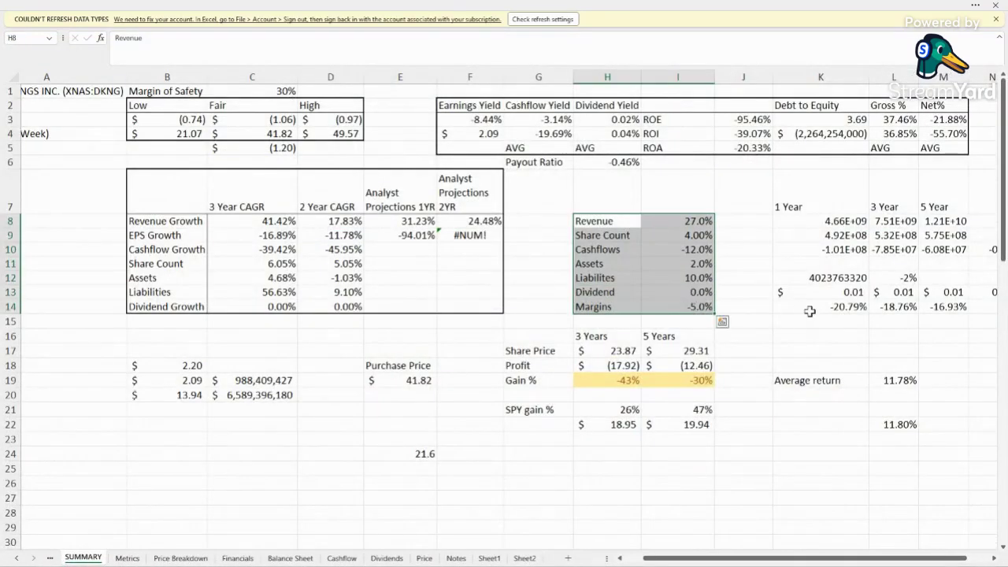
{"action": "left_click", "coordinate": [622, 349]}
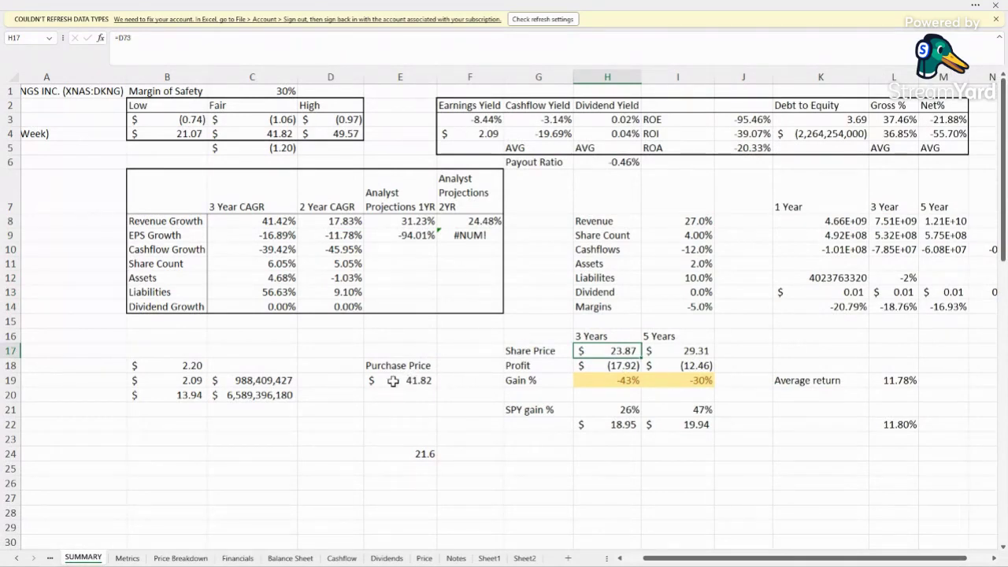
{"action": "left_click", "coordinate": [264, 118]}
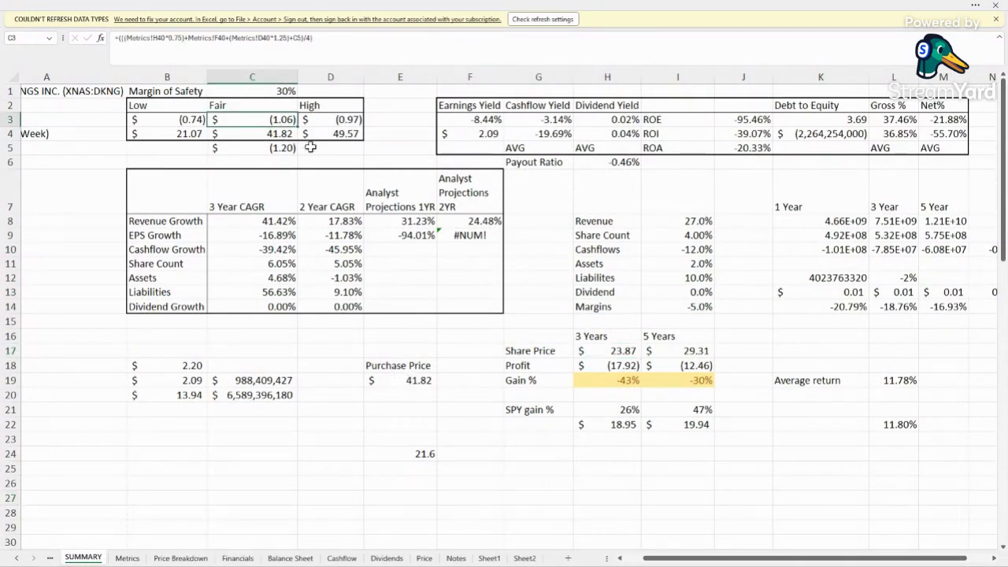
{"action": "left_click", "coordinate": [612, 348]}
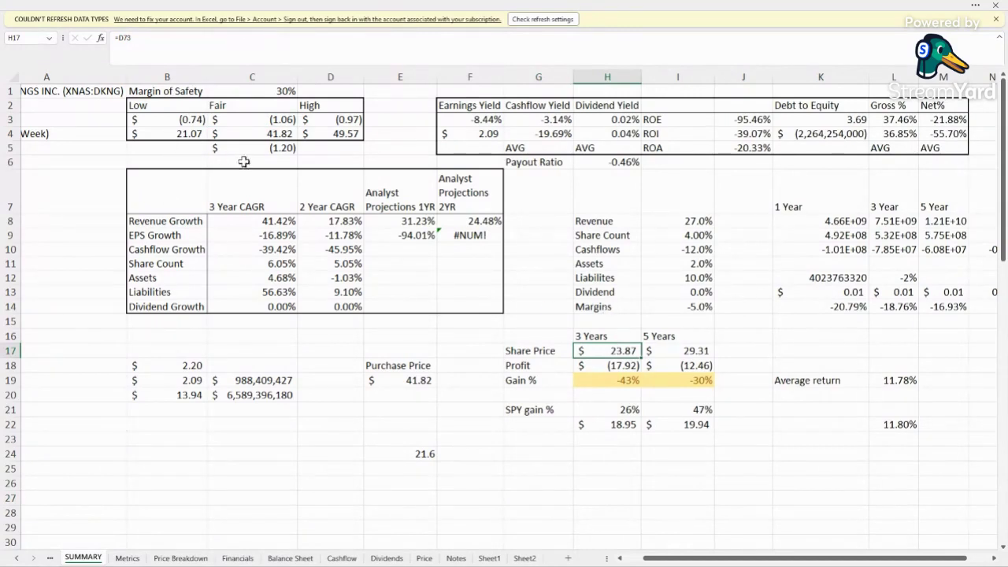
{"action": "left_click", "coordinate": [258, 135]}
{"action": "left_click", "coordinate": [531, 482]}
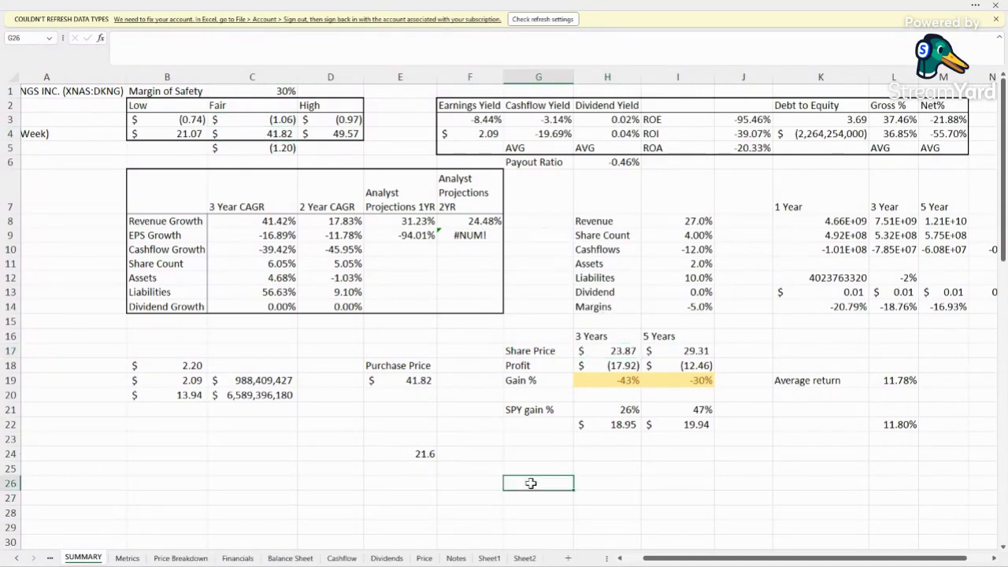
Relink the Purchase Price in E19 to the 21.07 low with =B4, then check the 3-year Gain %.
{"action": "left_click", "coordinate": [417, 380]}
{"action": "type", "text": "="}
{"action": "left_click", "coordinate": [268, 135]}
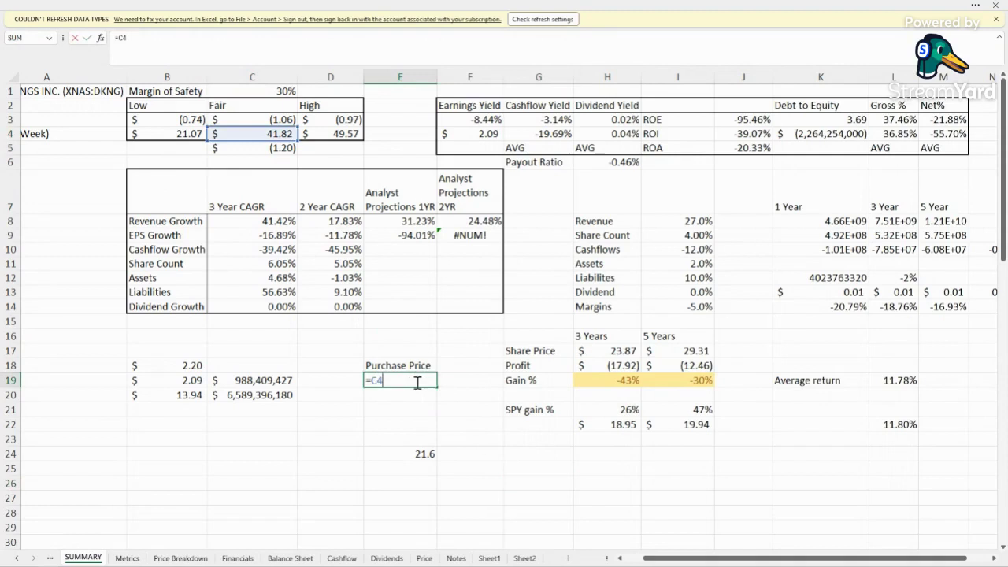
{"action": "left_click", "coordinate": [194, 134]}
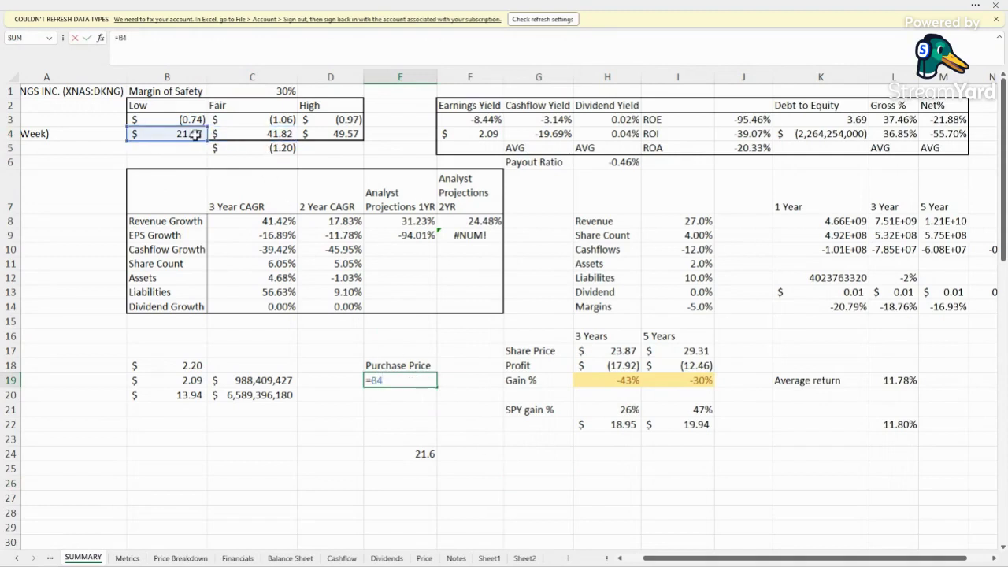
{"action": "key", "text": "Return"}
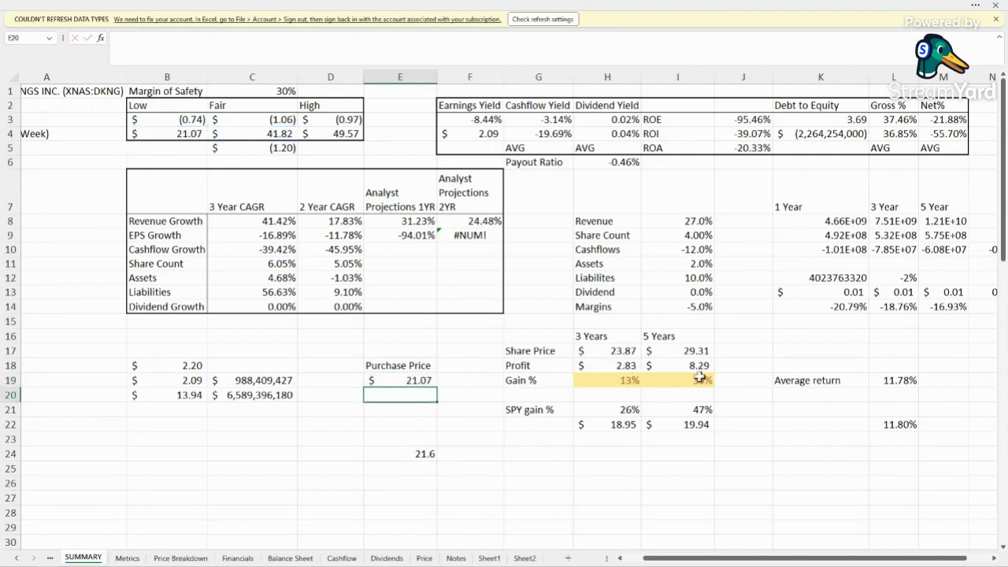
{"action": "left_click", "coordinate": [631, 483]}
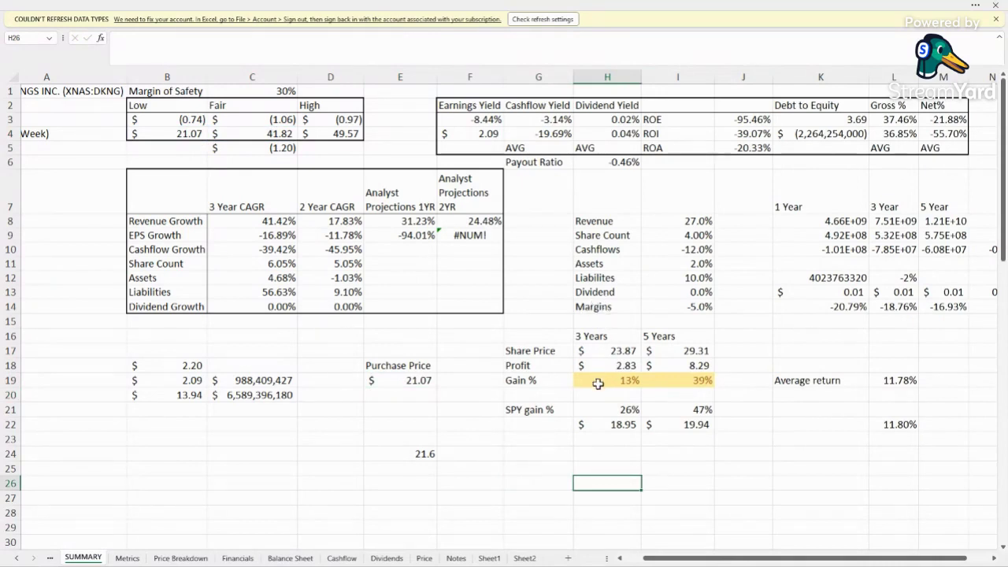
{"action": "left_click", "coordinate": [620, 382]}
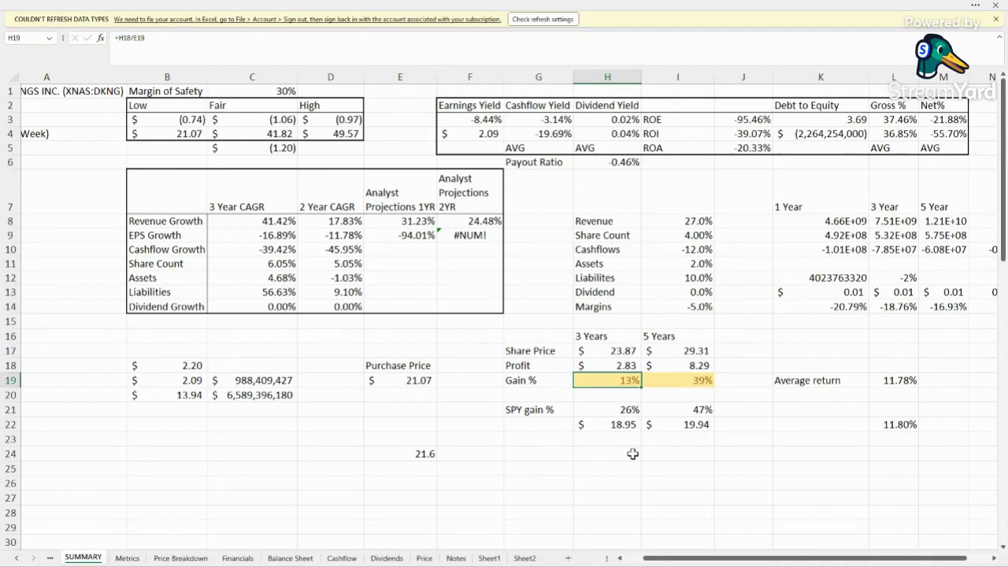
{"action": "left_click", "coordinate": [635, 455]}
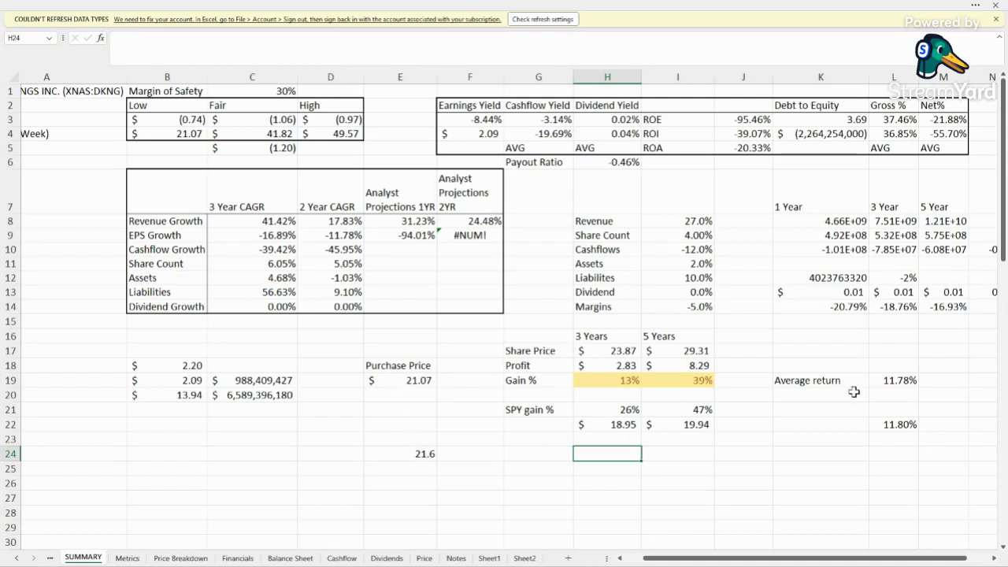
{"action": "left_click", "coordinate": [898, 379]}
{"action": "left_click", "coordinate": [778, 425]}
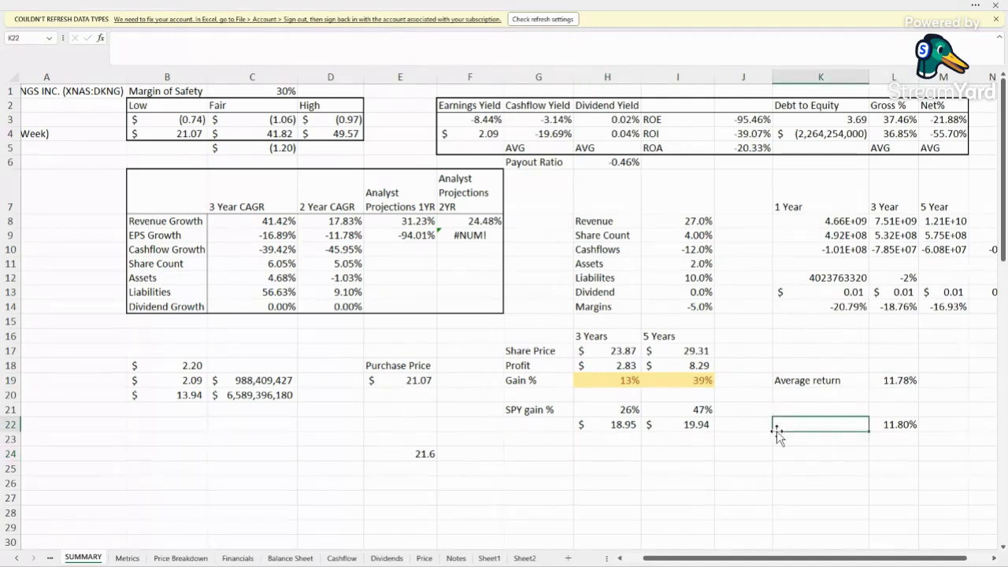
{"action": "left_click", "coordinate": [482, 118]}
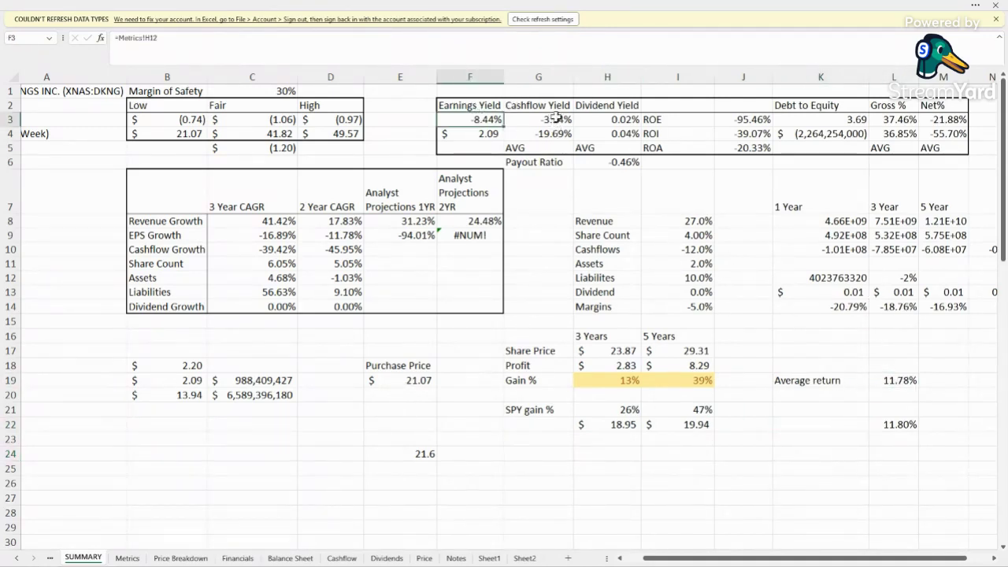
{"action": "left_click", "coordinate": [559, 118]}
{"action": "left_click", "coordinate": [818, 122]}
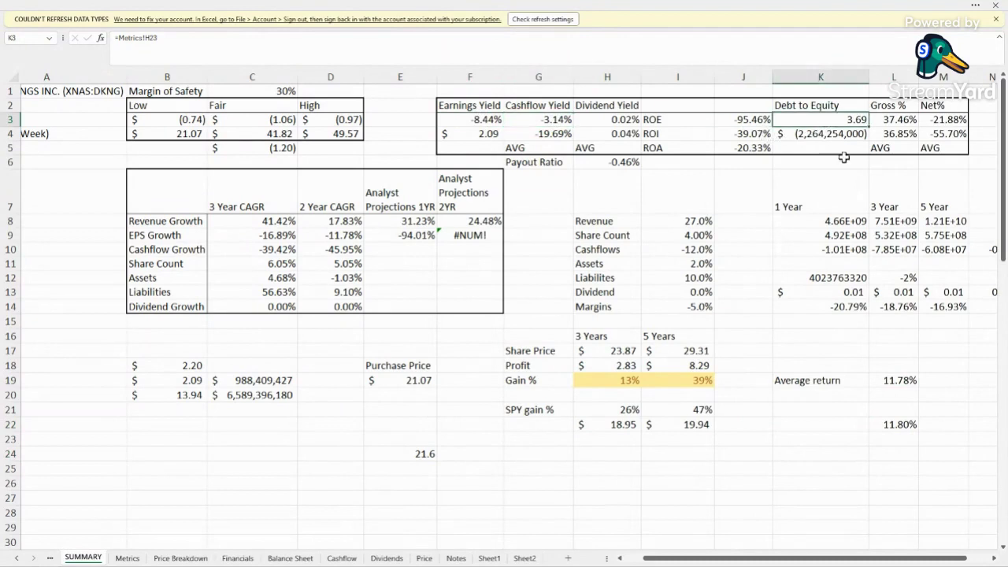